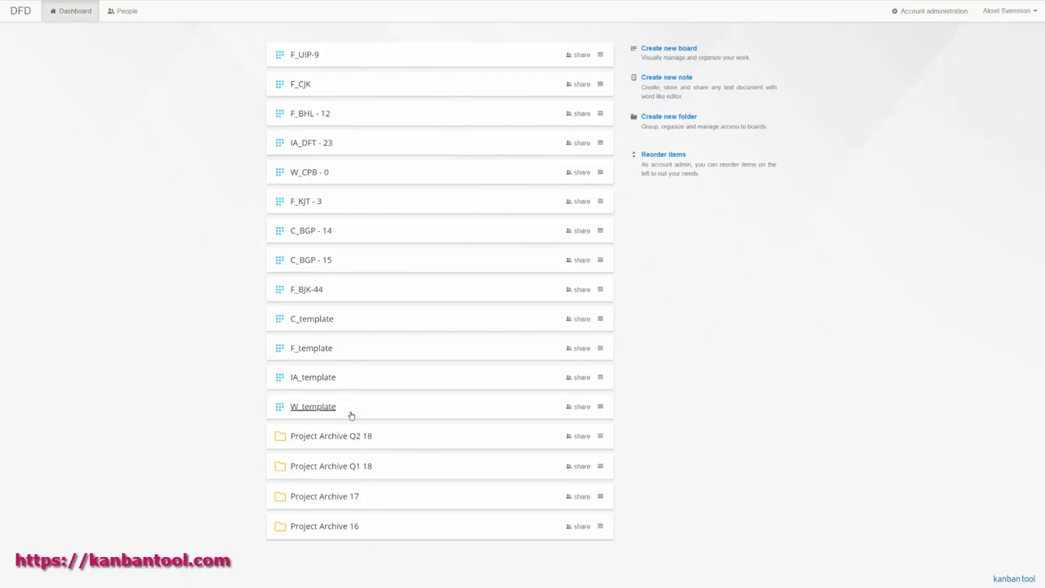
Step: Open the F_KJT - 3 board from the dashboard's board list
{"action": "left_click", "coordinate": [307, 202]}
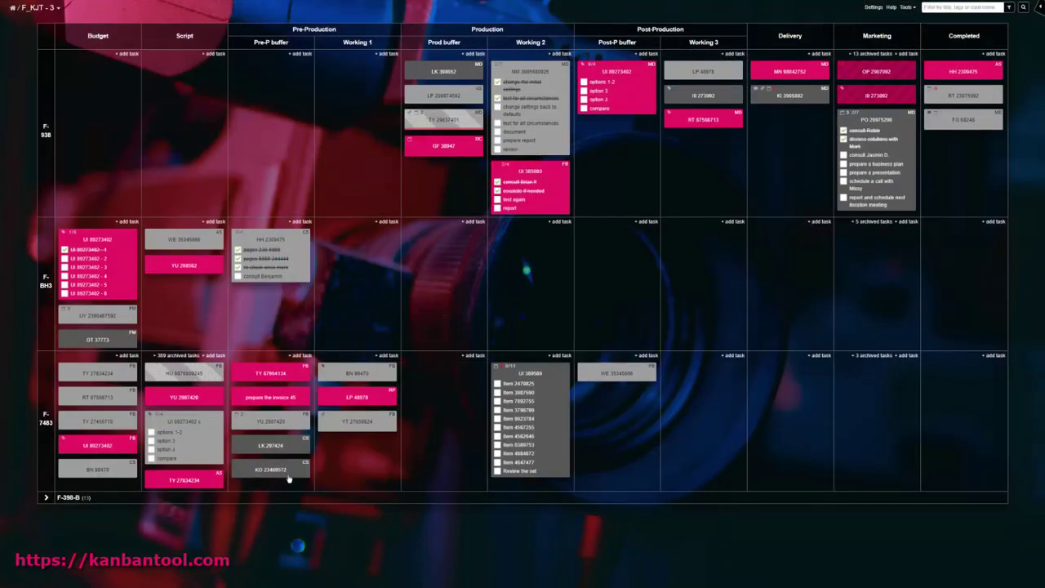
Step: Expand the F-398-B swimlane to view its cards, then collapse it again
{"action": "left_click", "coordinate": [296, 499]}
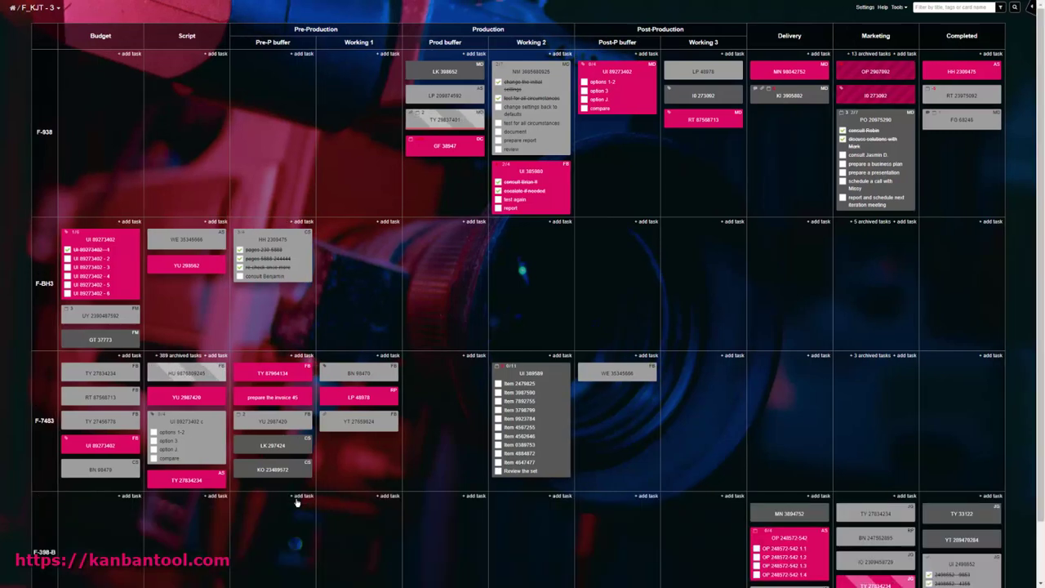
{"action": "scroll", "coordinate": [297, 502], "scroll_direction": "down", "scroll_amount": 1}
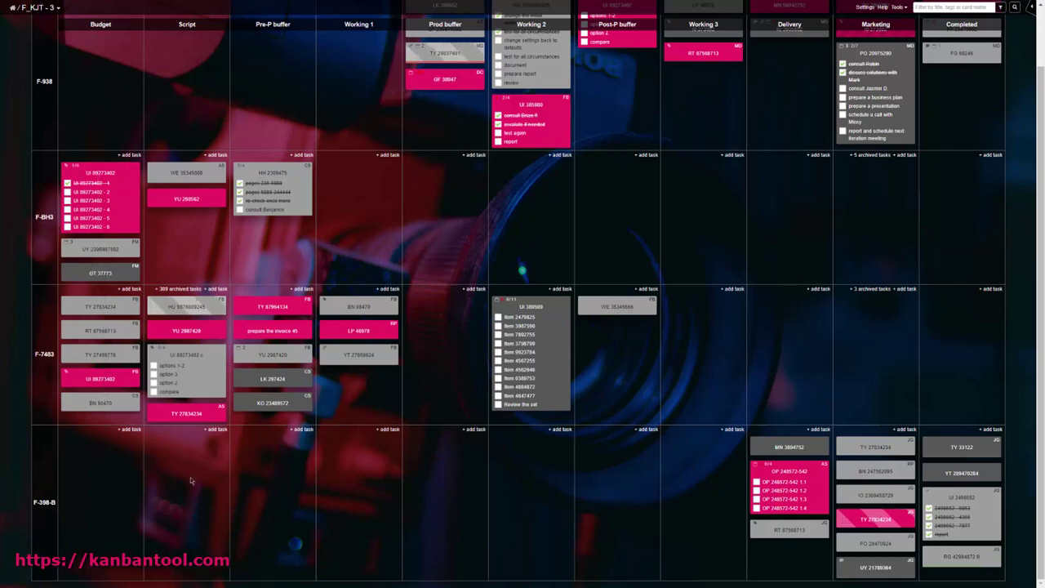
{"action": "left_click", "coordinate": [46, 497]}
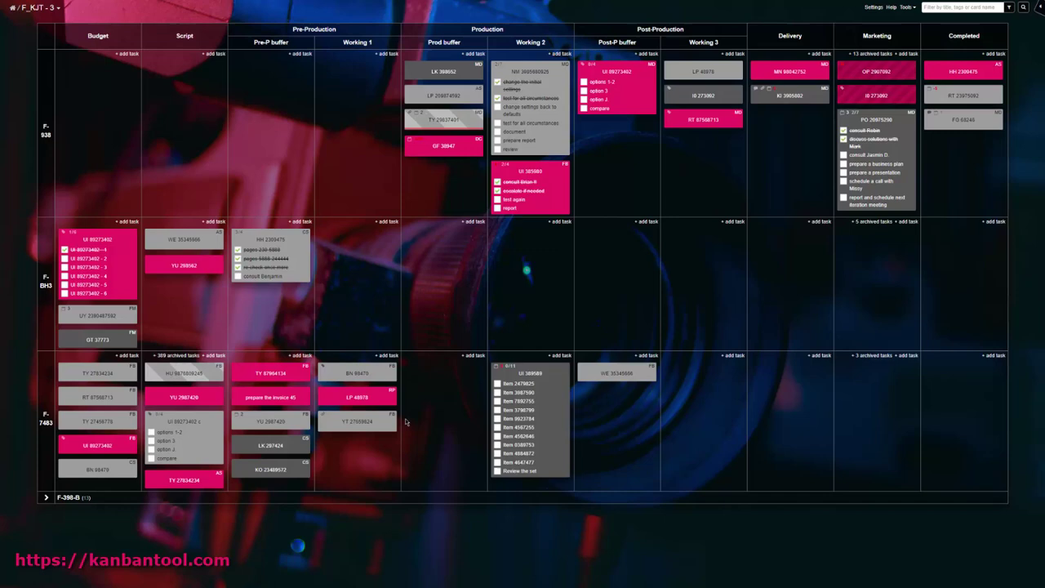
Step: Tick checklist Item 2478825 on card UI 389589 in Working 2
{"action": "right_click", "coordinate": [543, 381]}
{"action": "key", "text": "Escape"}
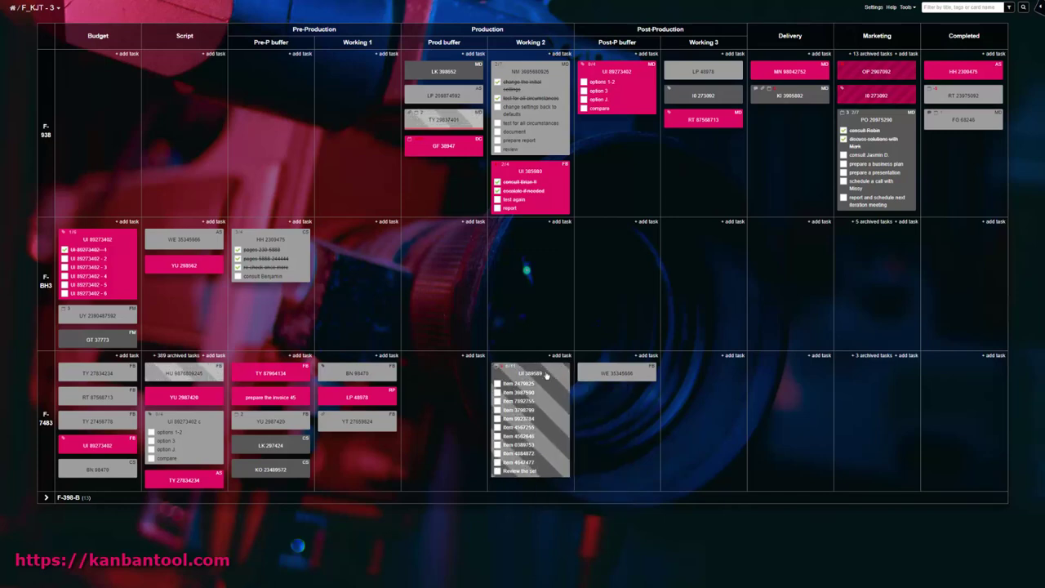
{"action": "left_click", "coordinate": [498, 383]}
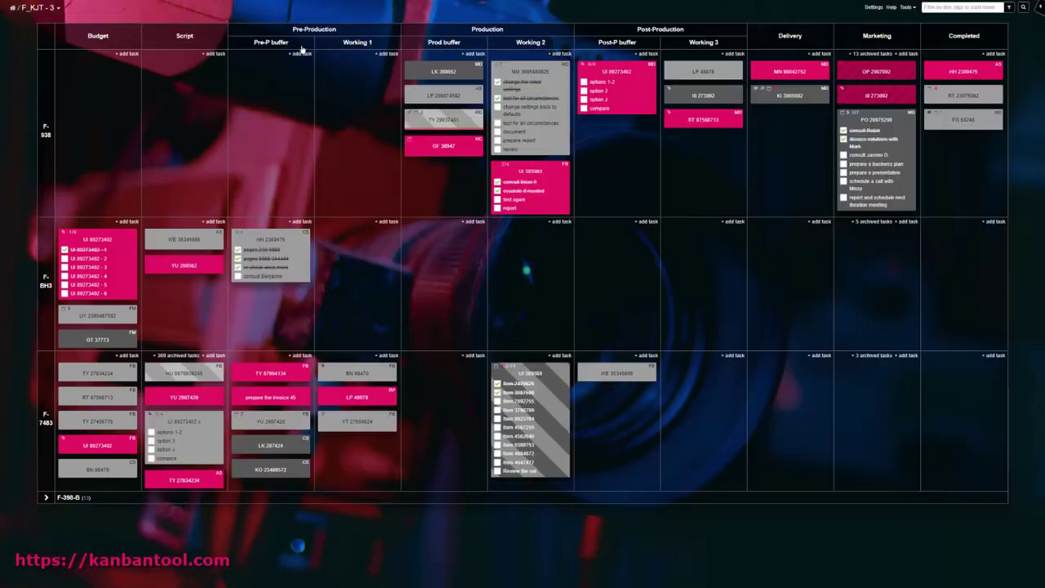
{"action": "left_click", "coordinate": [308, 48]}
{"action": "left_click", "coordinate": [315, 47]}
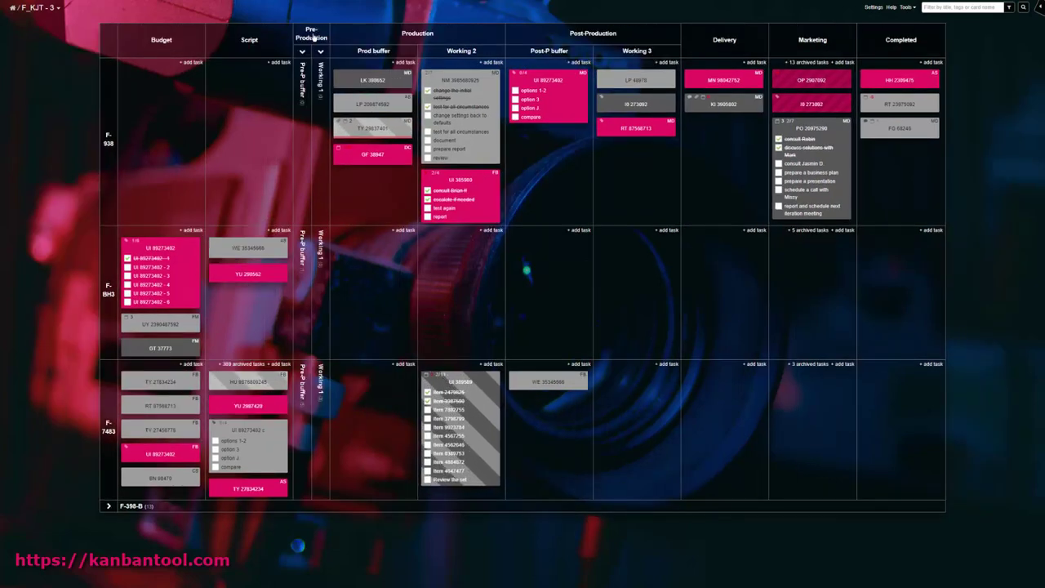
{"action": "left_click", "coordinate": [312, 40]}
{"action": "left_click", "coordinate": [314, 44]}
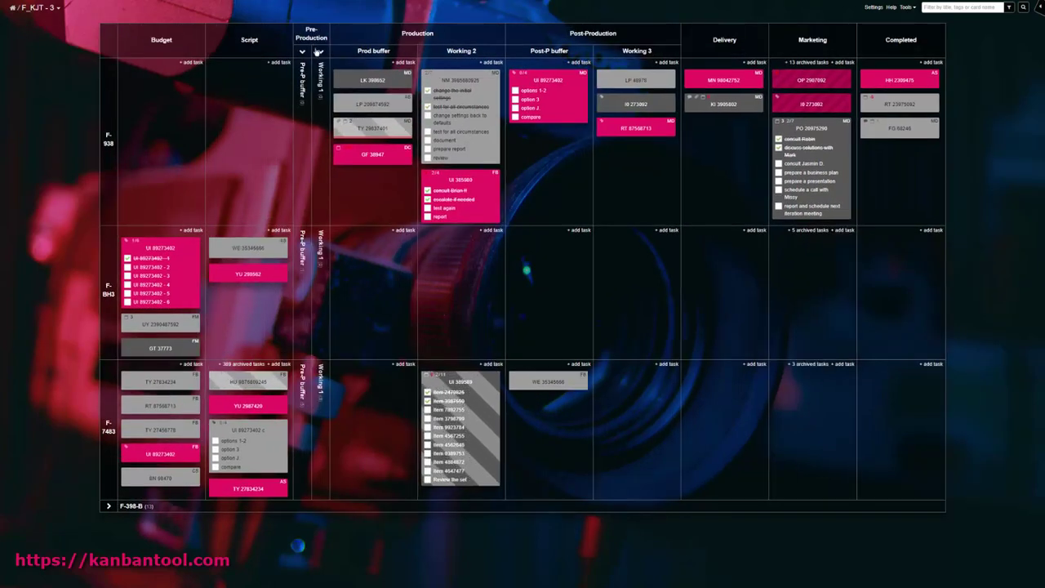
{"action": "left_click", "coordinate": [320, 51]}
{"action": "left_click", "coordinate": [271, 47]}
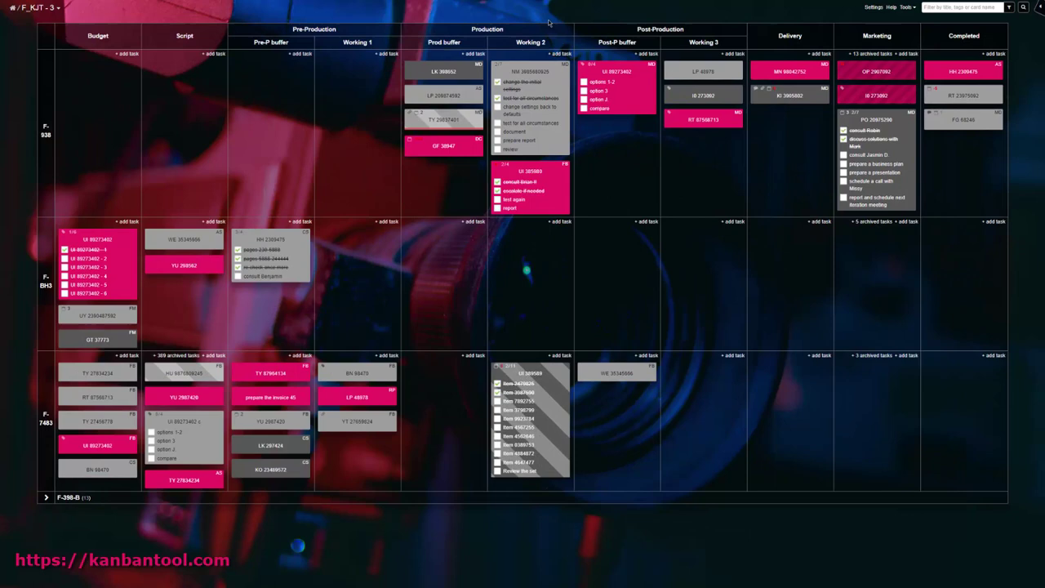
{"action": "left_click", "coordinate": [662, 31]}
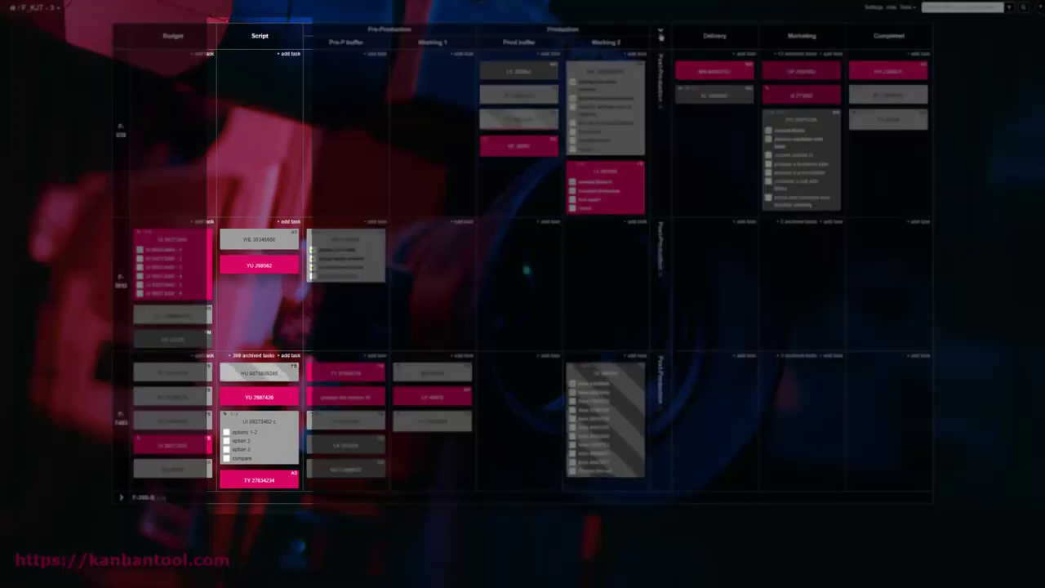
{"action": "left_click", "coordinate": [660, 35]}
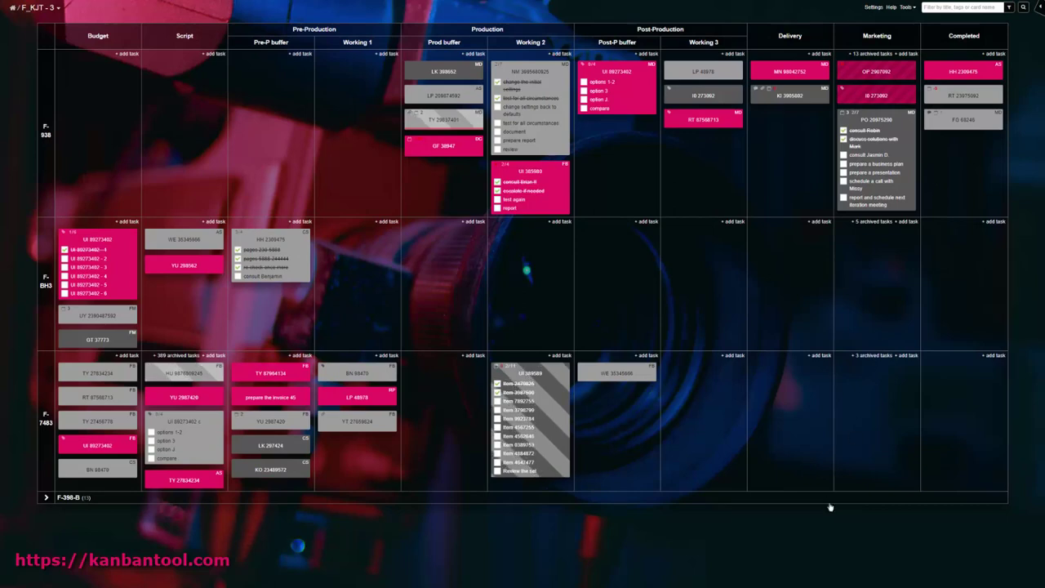
{"action": "left_click", "coordinate": [45, 280]}
{"action": "left_click", "coordinate": [211, 376]}
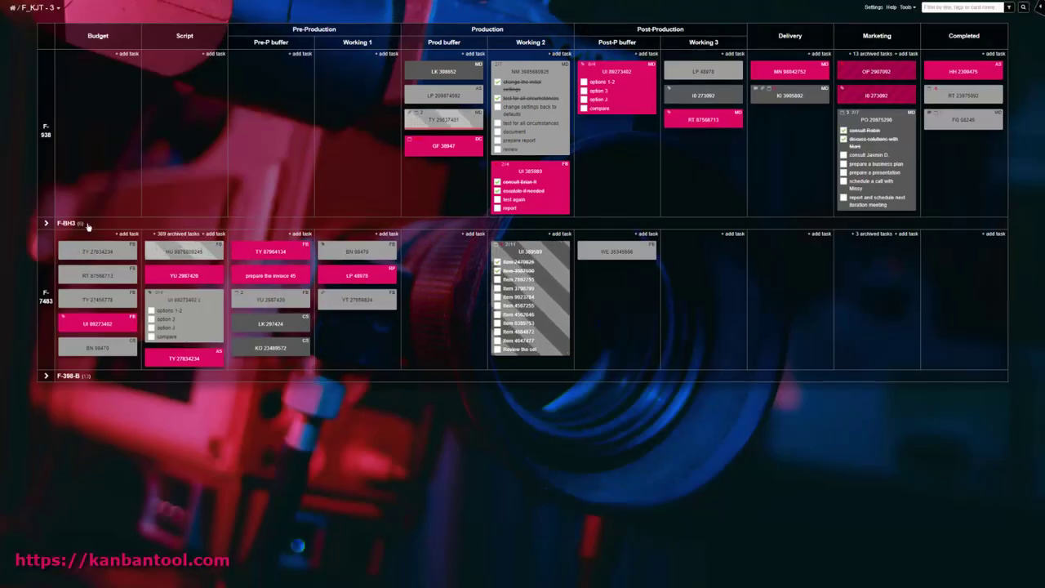
{"action": "left_click", "coordinate": [88, 223]}
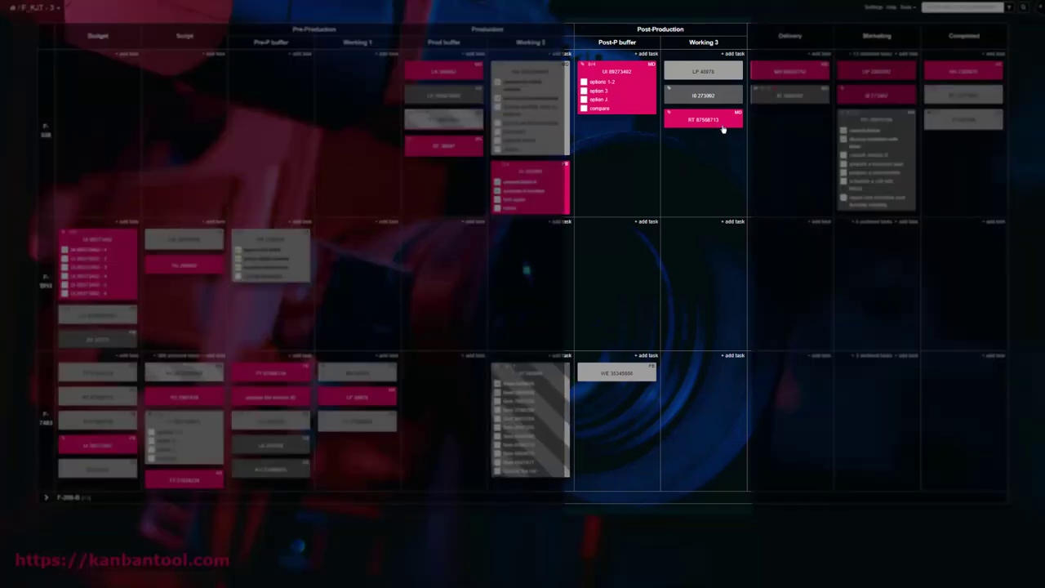
Step: Move cards RT 87568713, II 273092, WE 35345666 and LP 48978 into Delivery
{"action": "left_click_drag", "start_coordinate": [722, 129], "coordinate": [790, 167]}
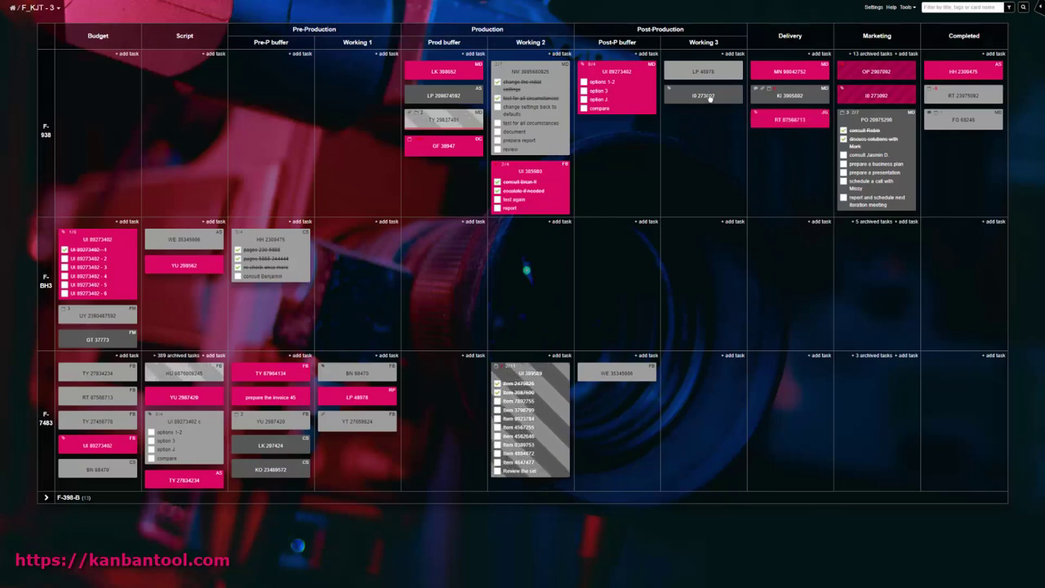
{"action": "left_click_drag", "start_coordinate": [723, 97], "coordinate": [801, 194]}
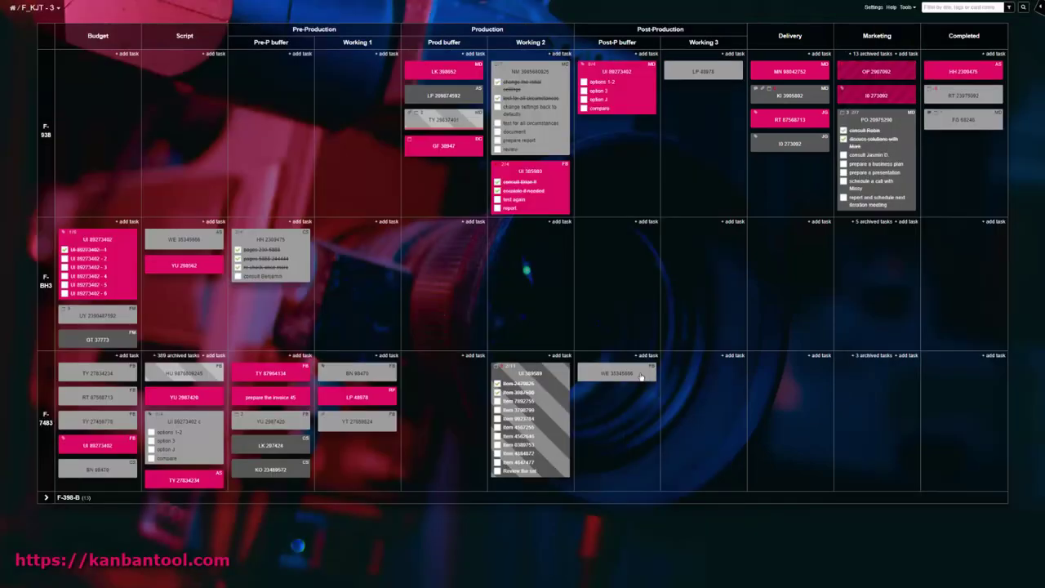
{"action": "left_click_drag", "start_coordinate": [648, 381], "coordinate": [806, 390]}
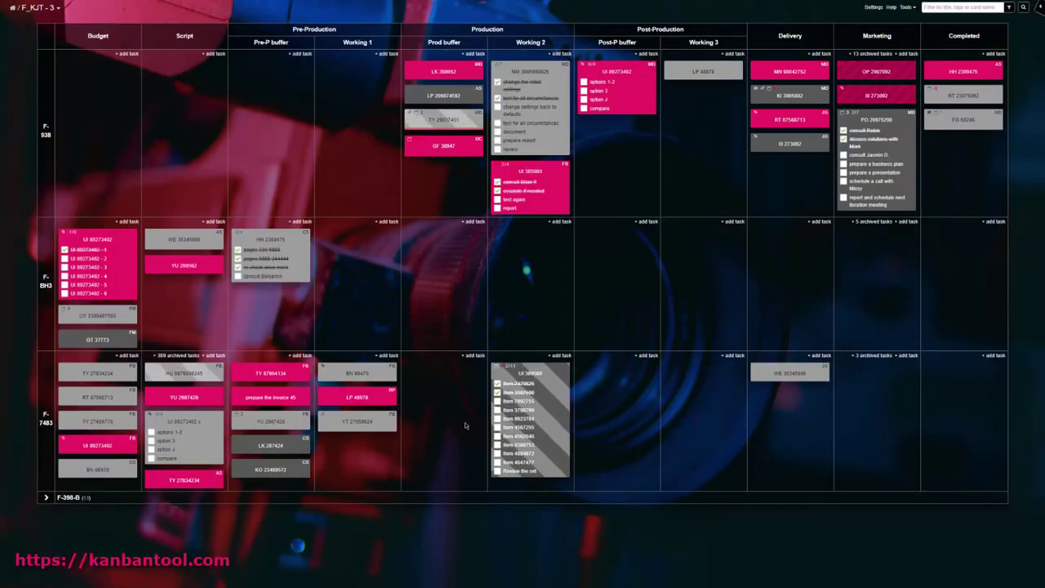
{"action": "left_click_drag", "start_coordinate": [357, 397], "coordinate": [814, 418]}
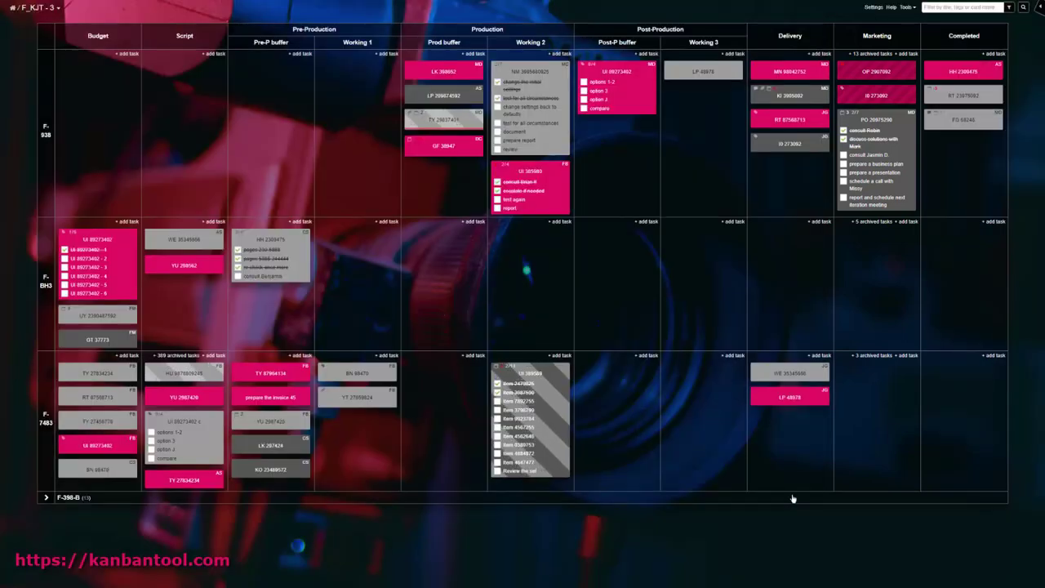
Step: In the expanded F-398-B swimlane, move LK 297424 to Post-P buffer and YU 2987420 to Prod buffer
{"action": "left_click", "coordinate": [792, 498]}
{"action": "scroll", "coordinate": [571, 457], "scroll_direction": "down", "scroll_amount": 1}
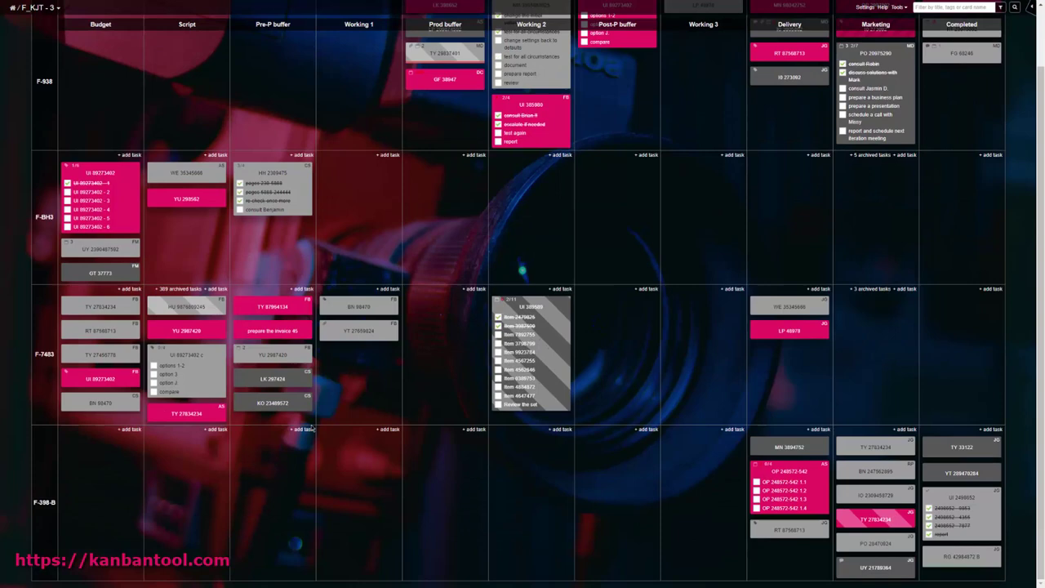
{"action": "left_click_drag", "start_coordinate": [286, 378], "coordinate": [637, 465]}
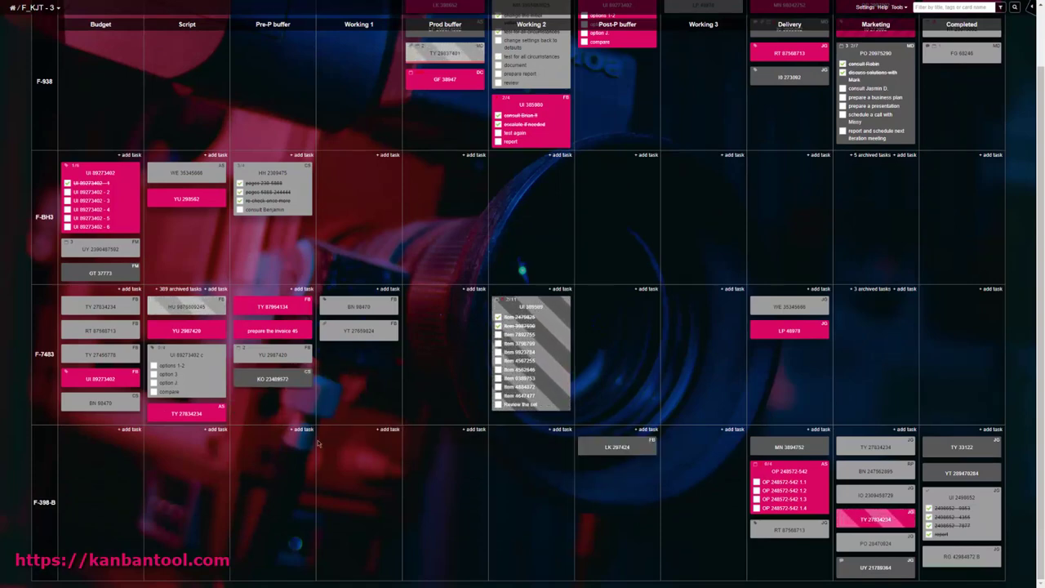
{"action": "left_click_drag", "start_coordinate": [274, 356], "coordinate": [445, 308]}
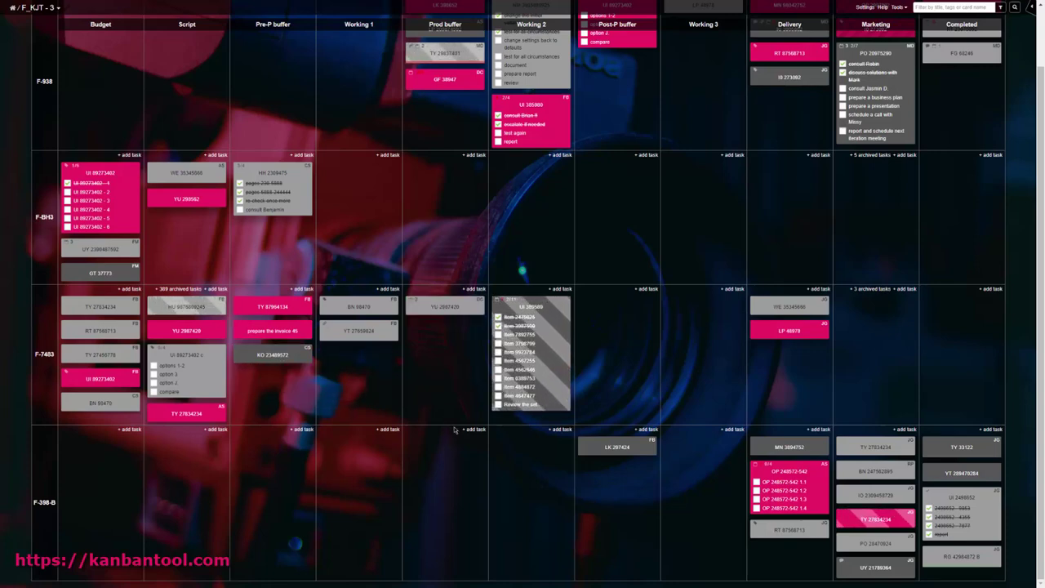
{"action": "scroll", "coordinate": [245, 466], "scroll_direction": "up", "scroll_amount": 2}
Step: Review cards TY 29837401 and GF 38947, attaching the chosen Drive files to GF 38947
{"action": "left_click", "coordinate": [49, 511]}
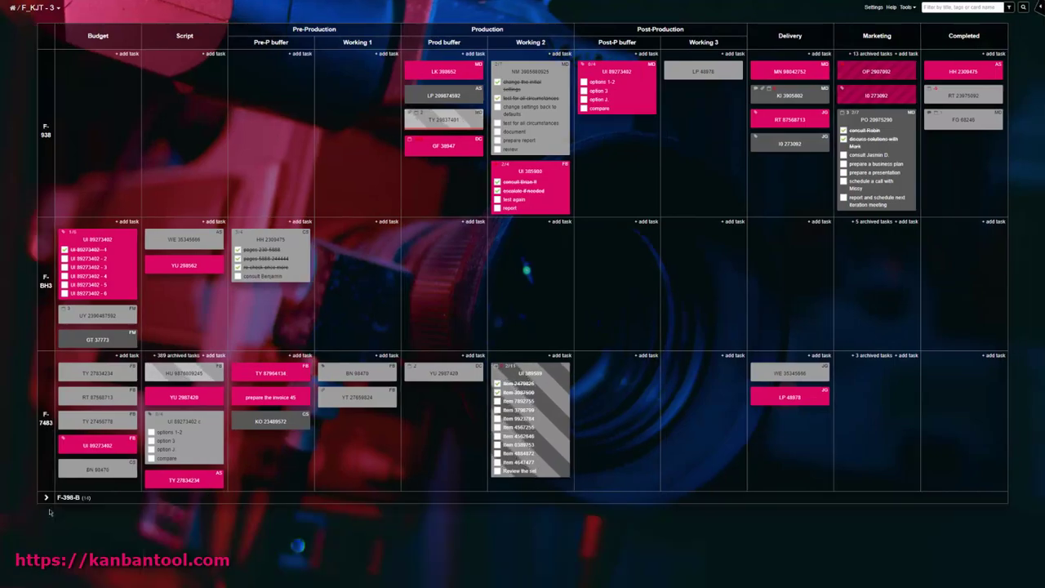
{"action": "left_click", "coordinate": [451, 121]}
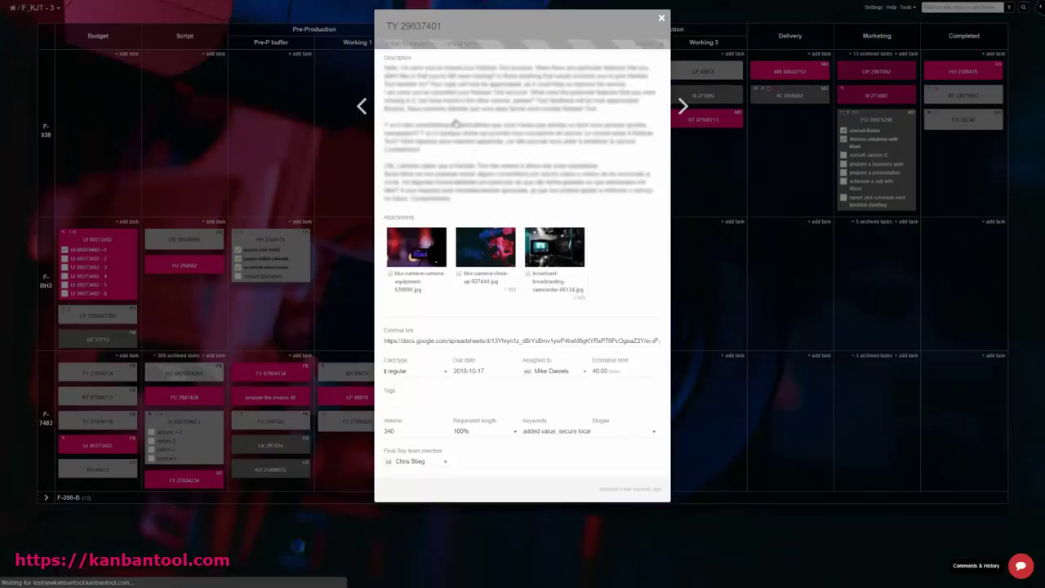
{"action": "key", "text": "Escape"}
{"action": "left_click", "coordinate": [457, 144]}
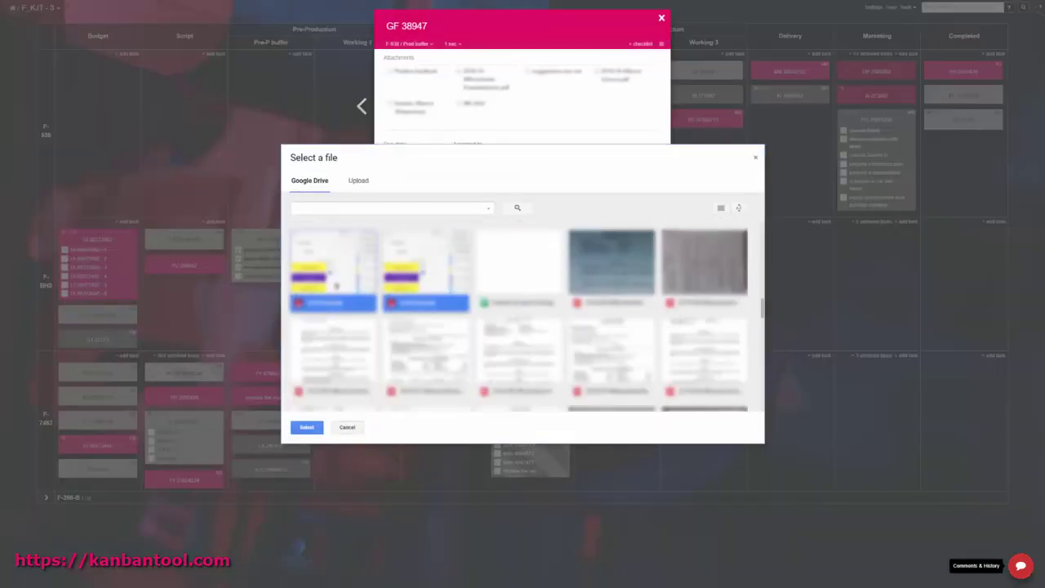
{"action": "left_click", "coordinate": [307, 427]}
{"action": "left_click", "coordinate": [460, 514]}
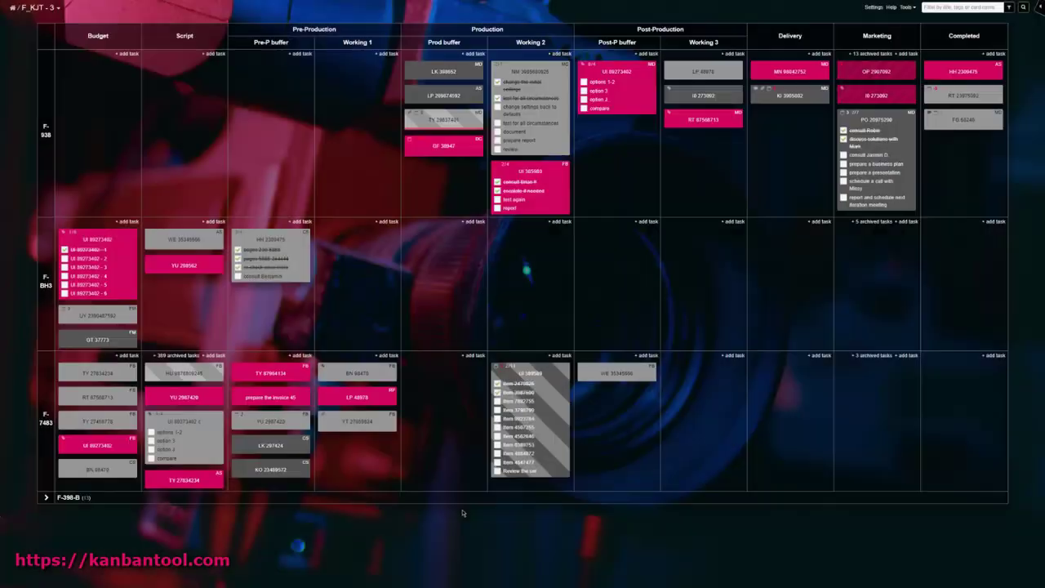
Step: Step from TY 29837401 through to LK 398652, make it an important card, and close it
{"action": "left_click", "coordinate": [435, 118]}
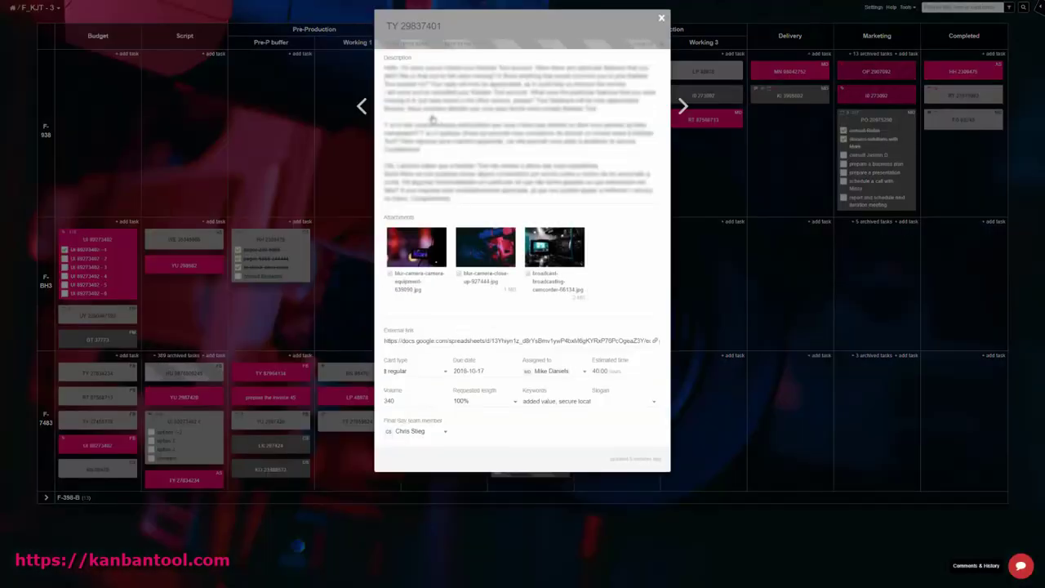
{"action": "left_click", "coordinate": [683, 106]}
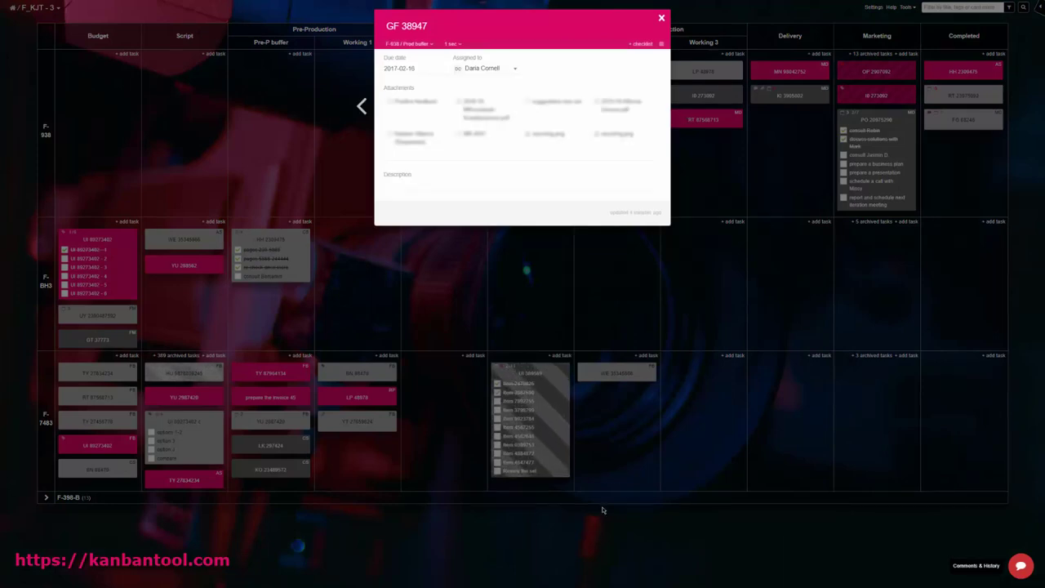
{"action": "key", "text": "Right"}
{"action": "left_click", "coordinate": [662, 46]}
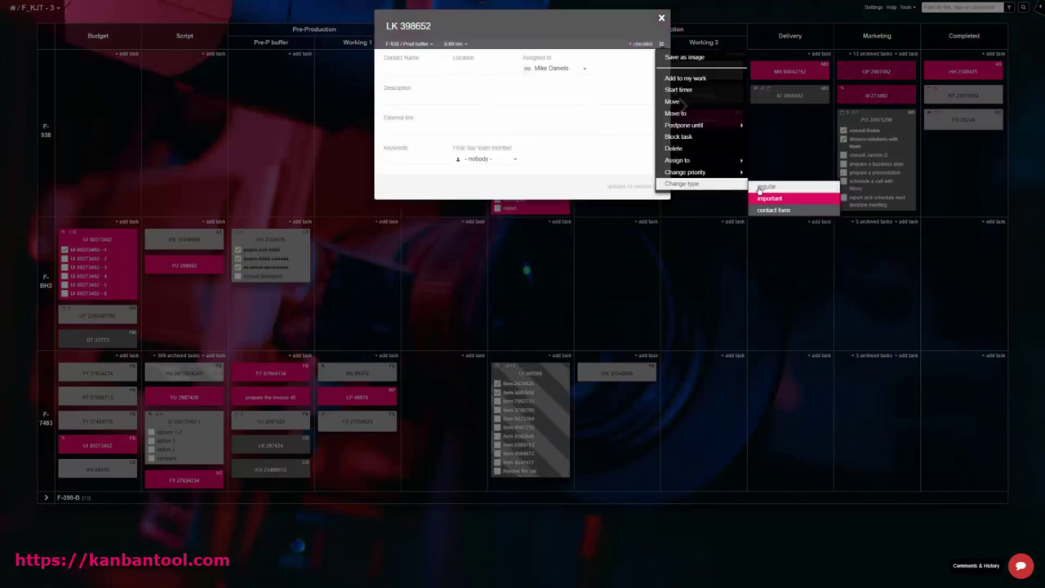
{"action": "left_click", "coordinate": [758, 191]}
{"action": "left_click", "coordinate": [662, 46]}
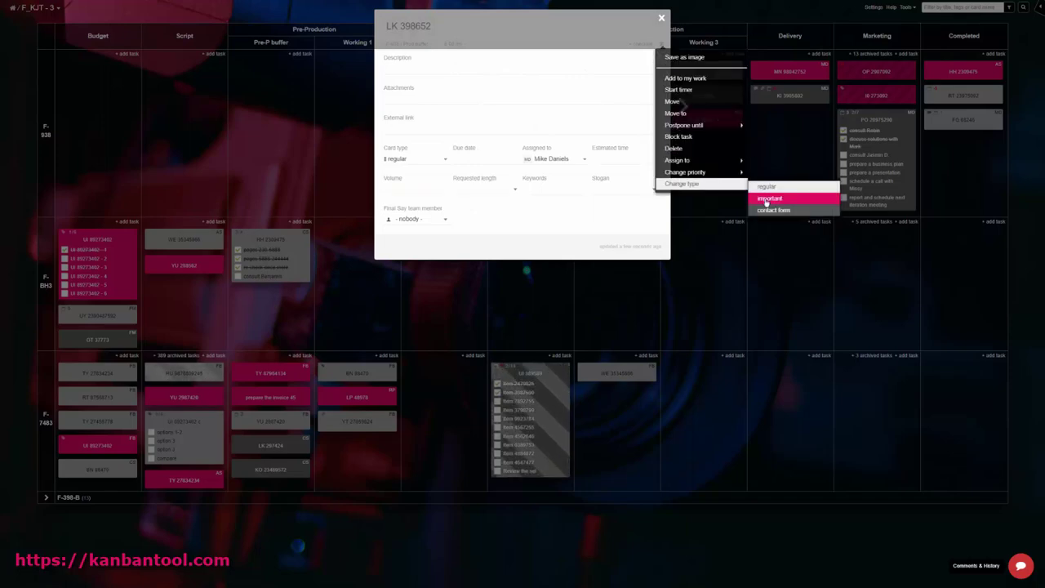
{"action": "left_click", "coordinate": [762, 201]}
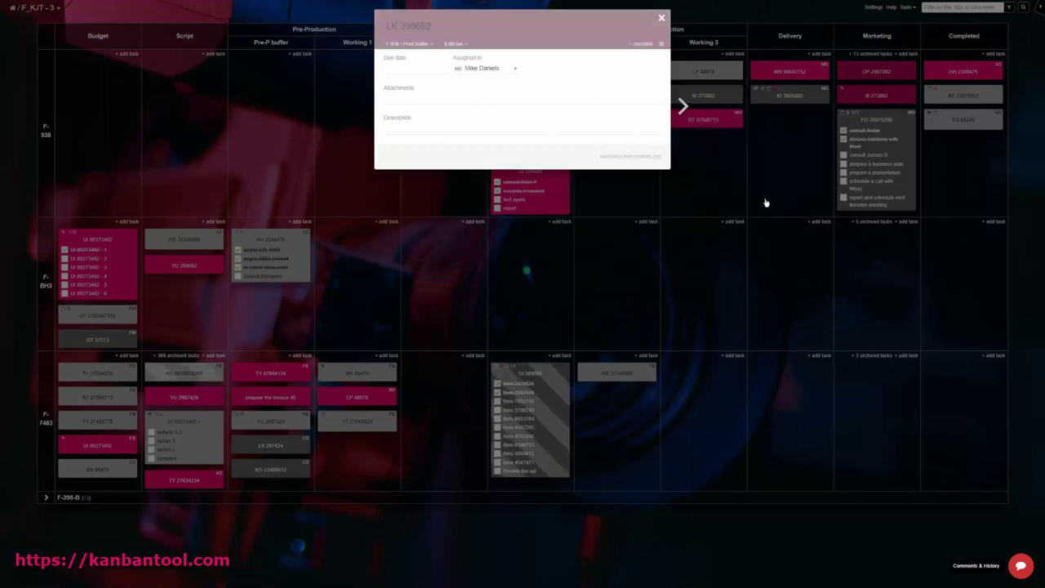
{"action": "left_click", "coordinate": [655, 549]}
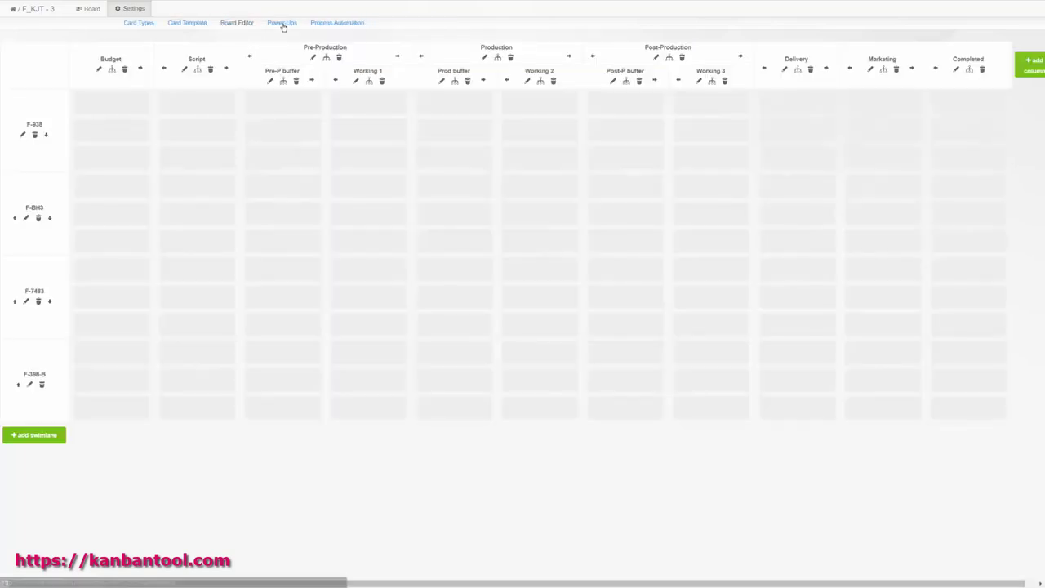
Step: Browse the board's Power-Ups list, then show its eight Process Automation assignment rules
{"action": "left_click", "coordinate": [283, 25]}
{"action": "scroll", "coordinate": [158, 87], "scroll_direction": "down", "scroll_amount": 3}
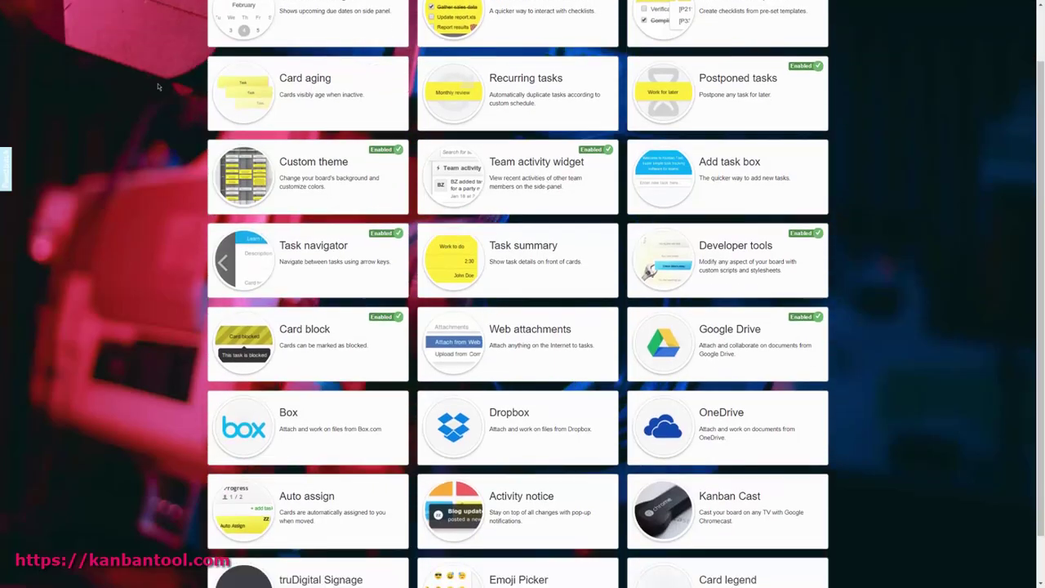
{"action": "scroll", "coordinate": [158, 87], "scroll_direction": "up", "scroll_amount": 3}
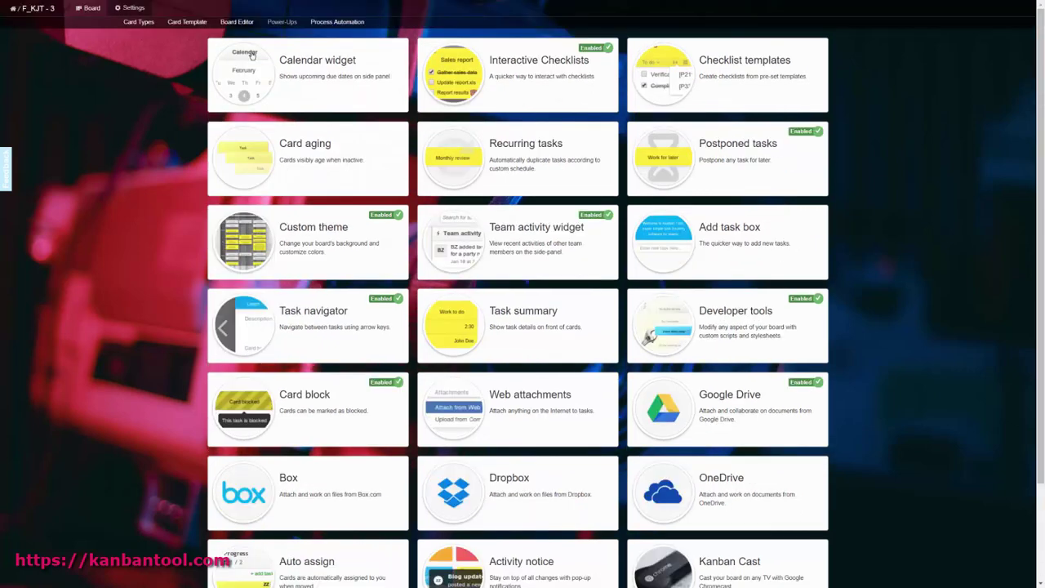
{"action": "left_click", "coordinate": [343, 25]}
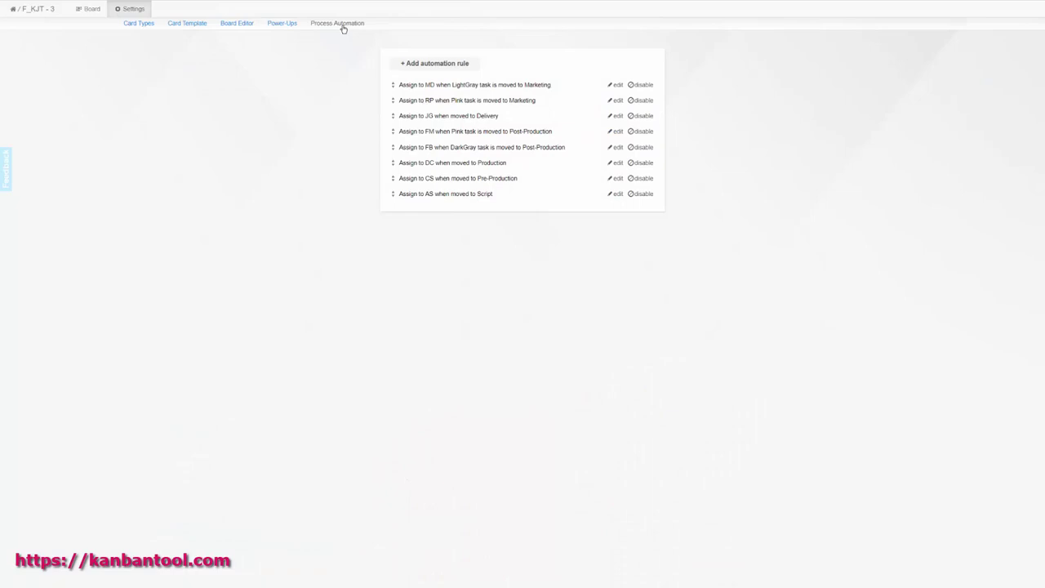
Step: From the dashboard, give the third F_KJT - 3 member custom access, save, and return to the board
{"action": "left_click", "coordinate": [14, 9]}
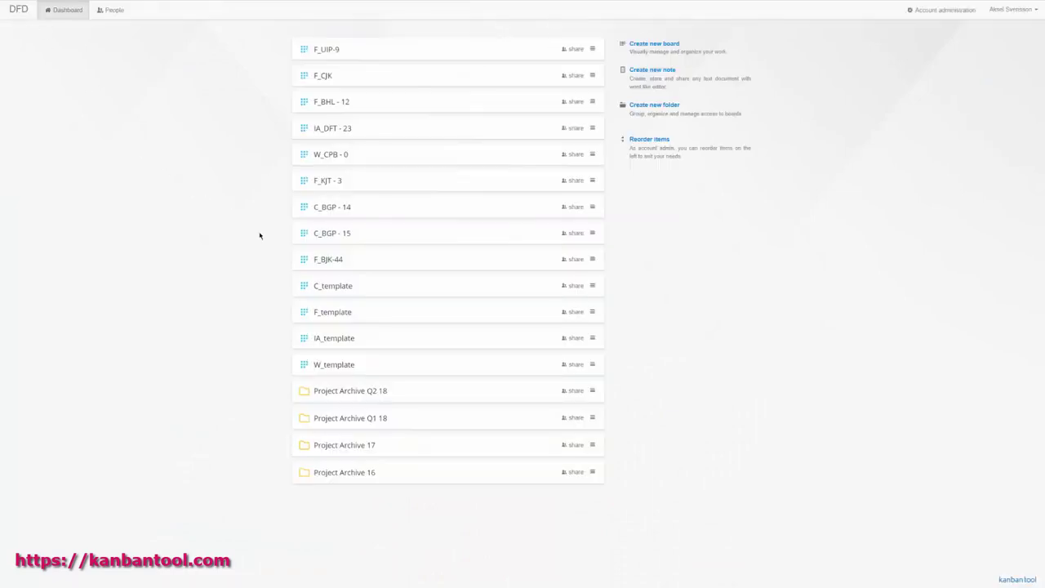
{"action": "left_click", "coordinate": [583, 177]}
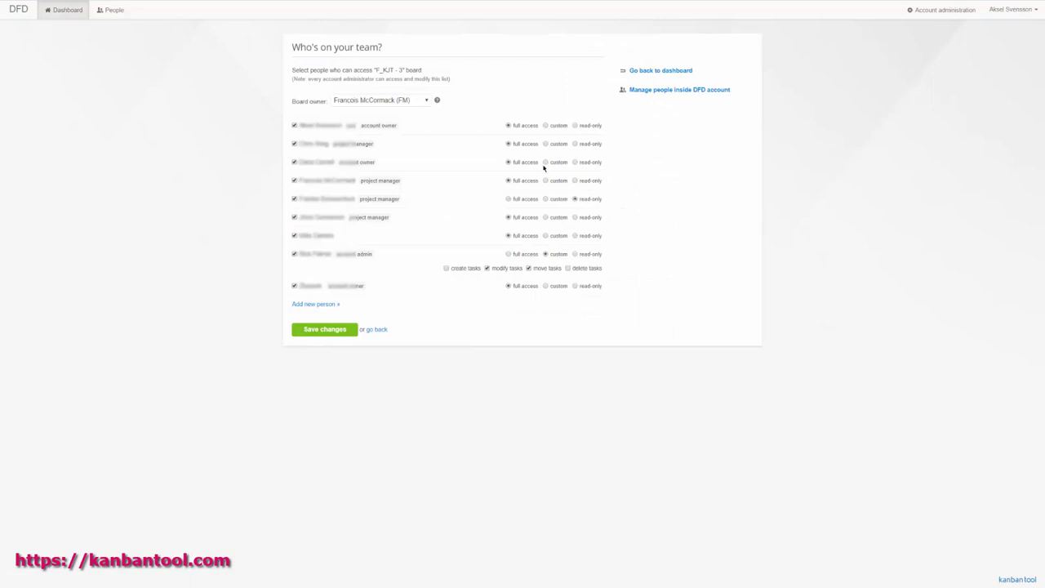
{"action": "left_click", "coordinate": [546, 162]}
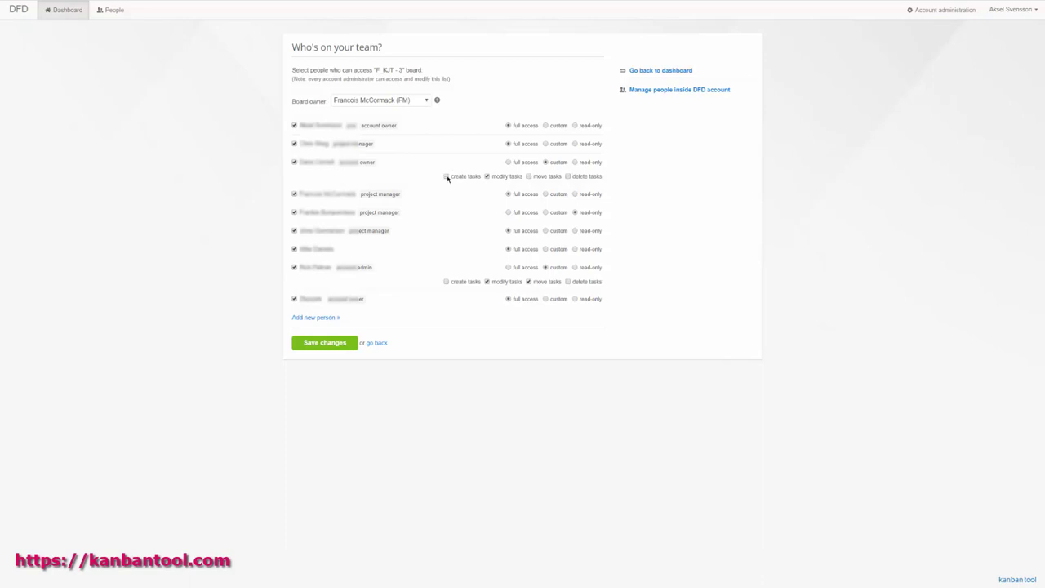
{"action": "left_click", "coordinate": [314, 344]}
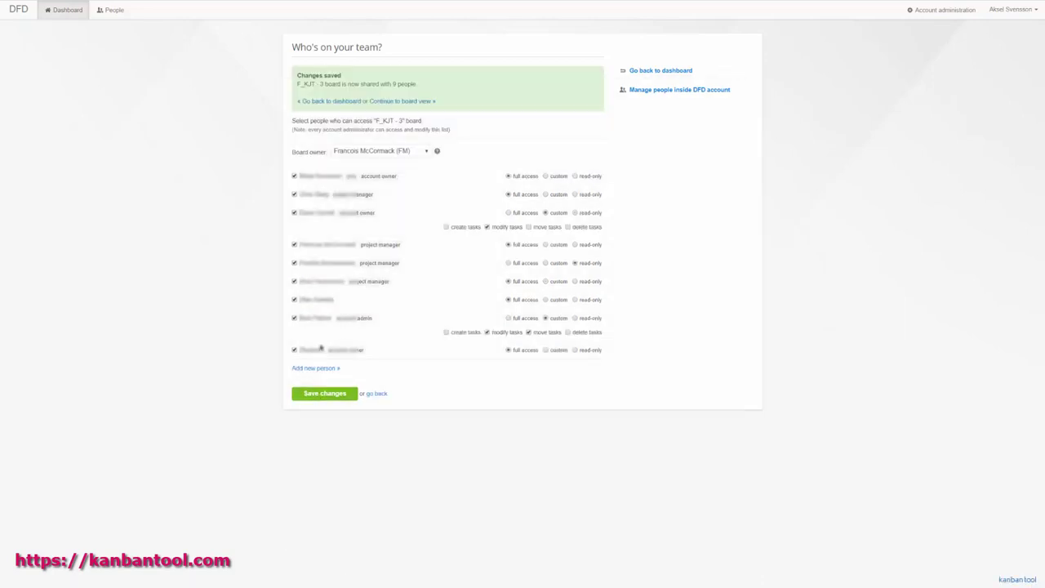
{"action": "left_click", "coordinate": [387, 102]}
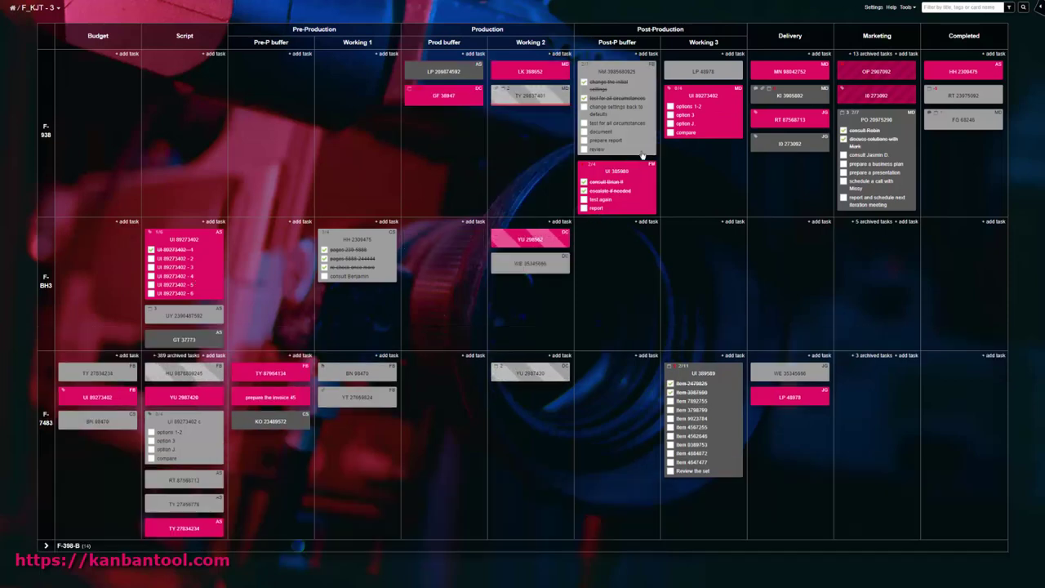
Step: Collapse the Budget column, then the Delivery column
{"action": "left_click", "coordinate": [102, 36]}
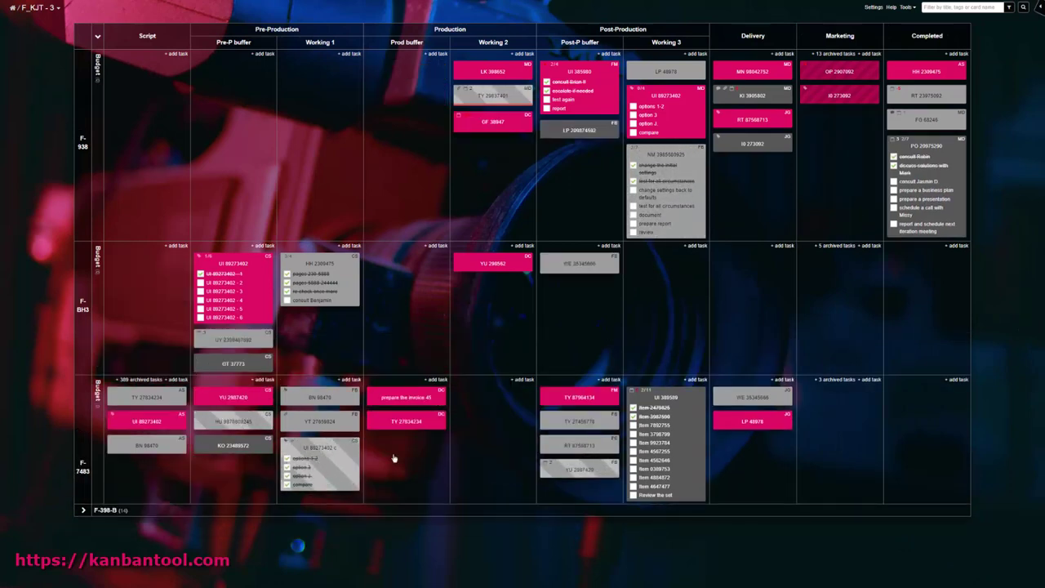
{"action": "left_click", "coordinate": [769, 41]}
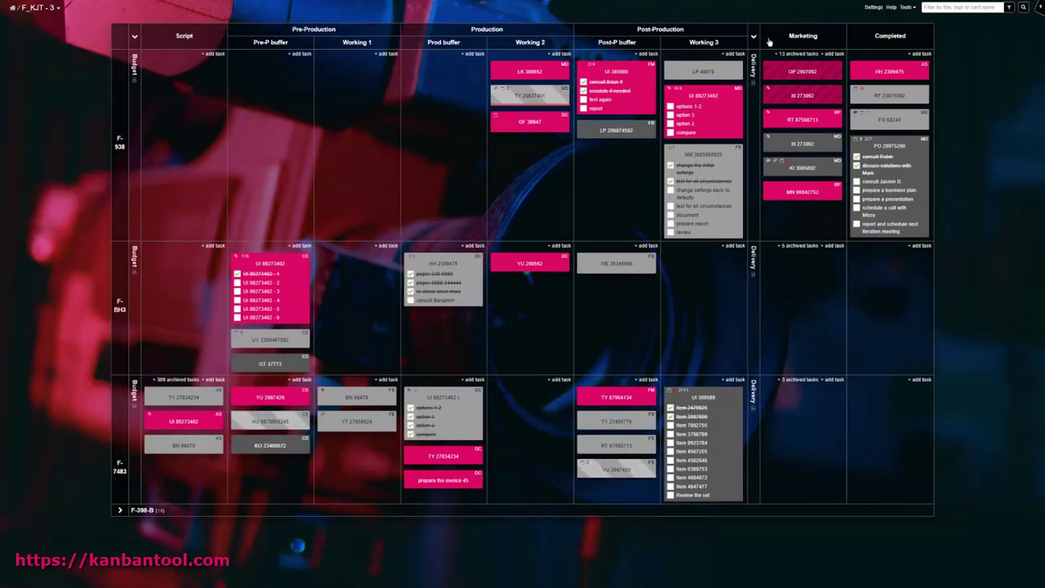